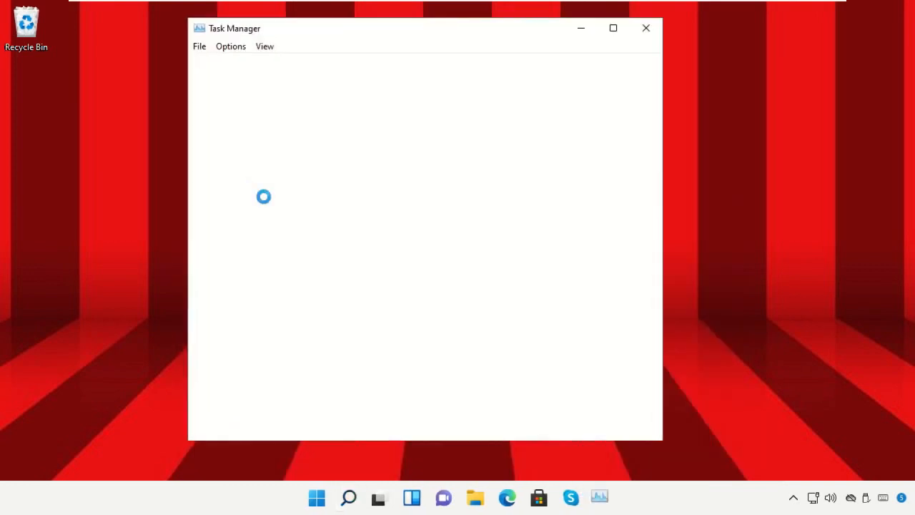
Step: Start creating a new task in Task Manager and browse to the Windows folder on Local Disk (C:) for its program
{"action": "left_click", "coordinate": [200, 47]}
{"action": "left_click", "coordinate": [220, 64]}
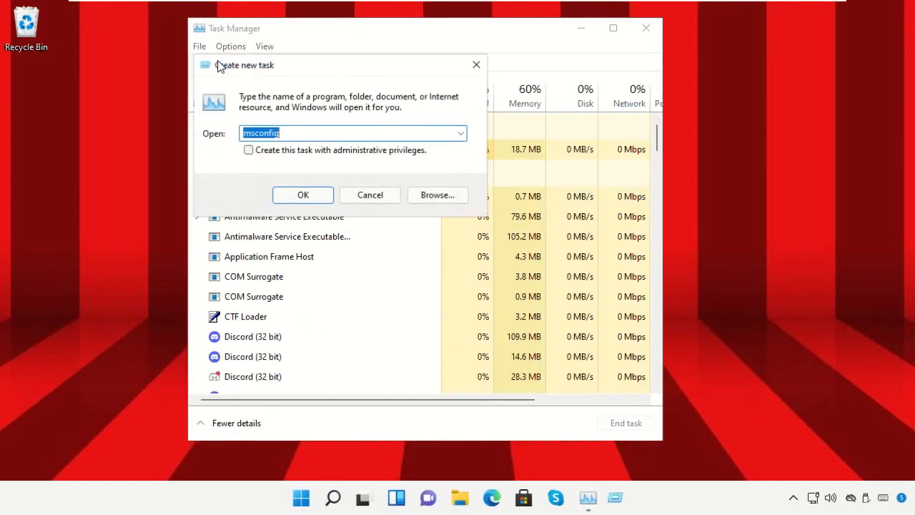
{"action": "left_click", "coordinate": [438, 197]}
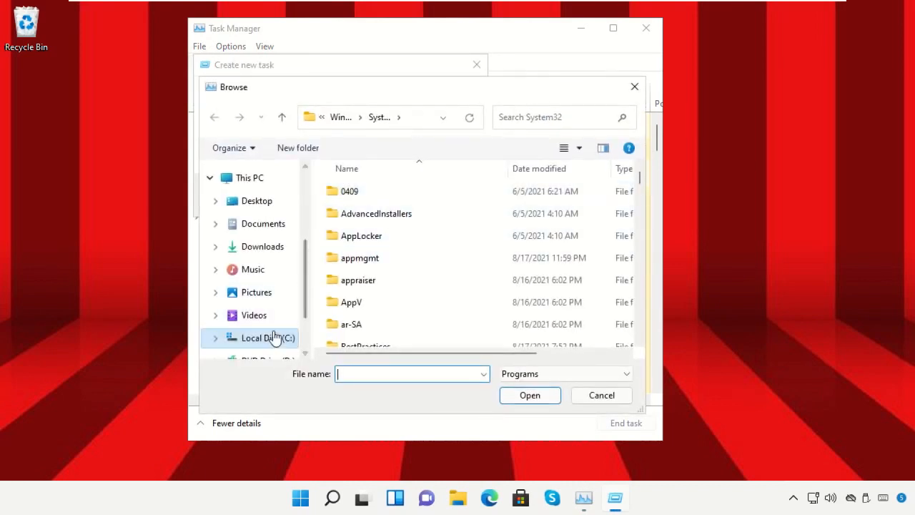
{"action": "left_click", "coordinate": [270, 338]}
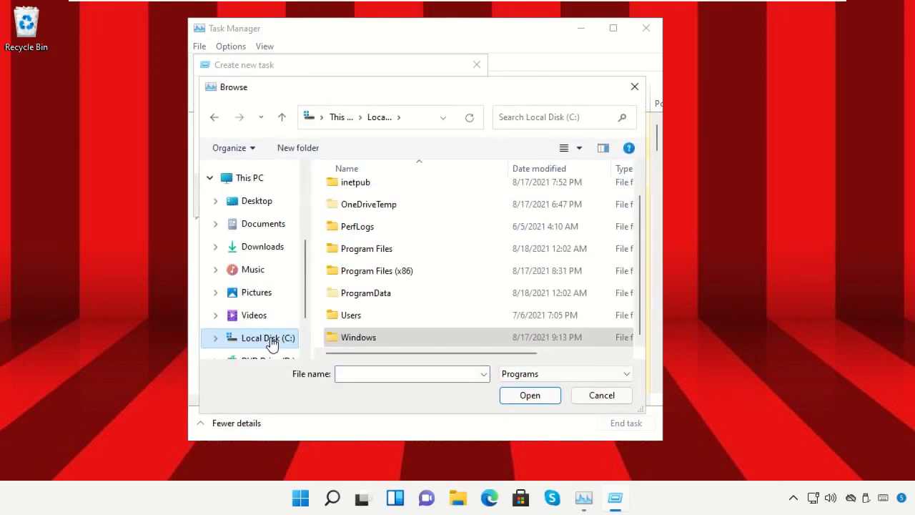
{"action": "left_click", "coordinate": [257, 180]}
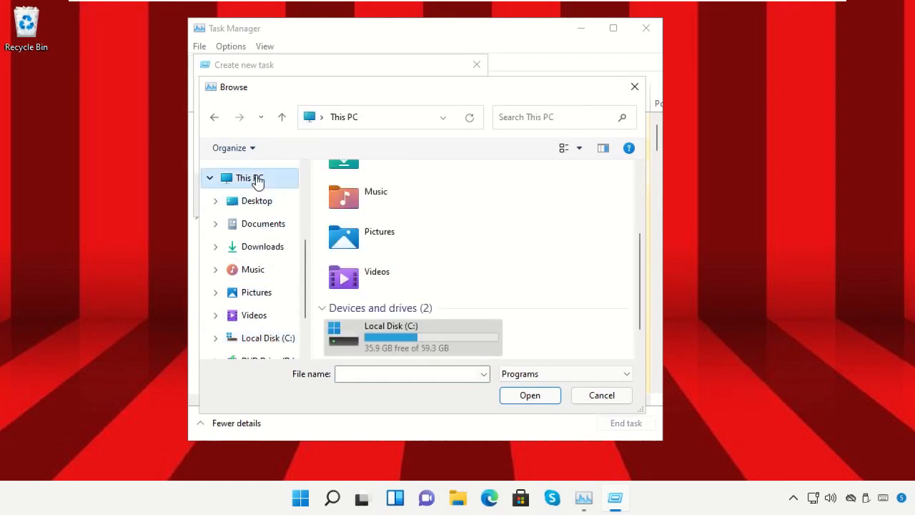
{"action": "double_click", "coordinate": [386, 328]}
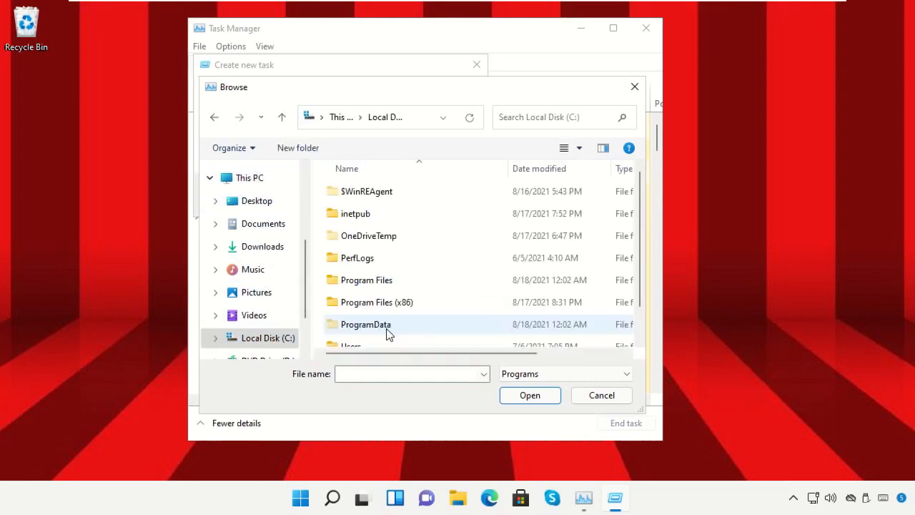
{"action": "scroll", "coordinate": [392, 305], "scroll_direction": "down", "scroll_amount": 1}
{"action": "left_click", "coordinate": [378, 337]}
{"action": "double_click", "coordinate": [379, 338]}
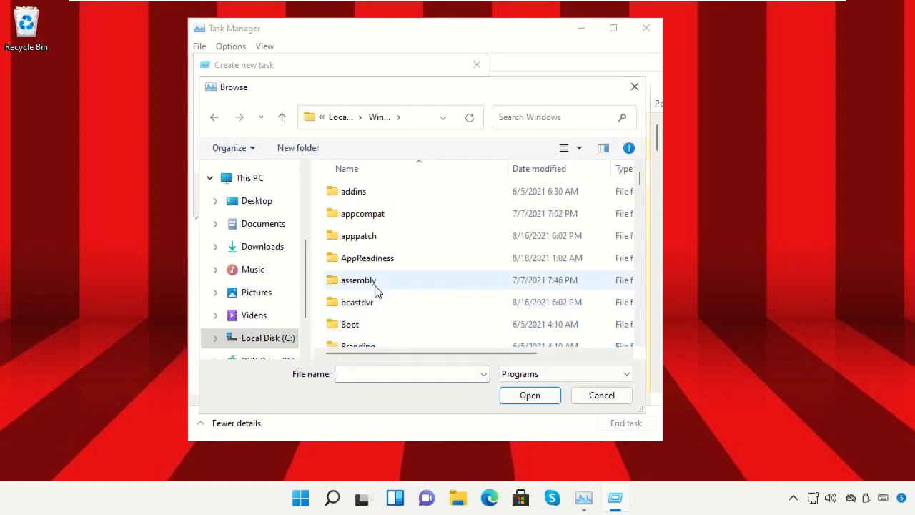
Step: Open the System32 folder inside the Windows folder
{"action": "scroll", "coordinate": [376, 291], "scroll_direction": "down", "scroll_amount": 3}
{"action": "scroll", "coordinate": [376, 292], "scroll_direction": "down", "scroll_amount": 9}
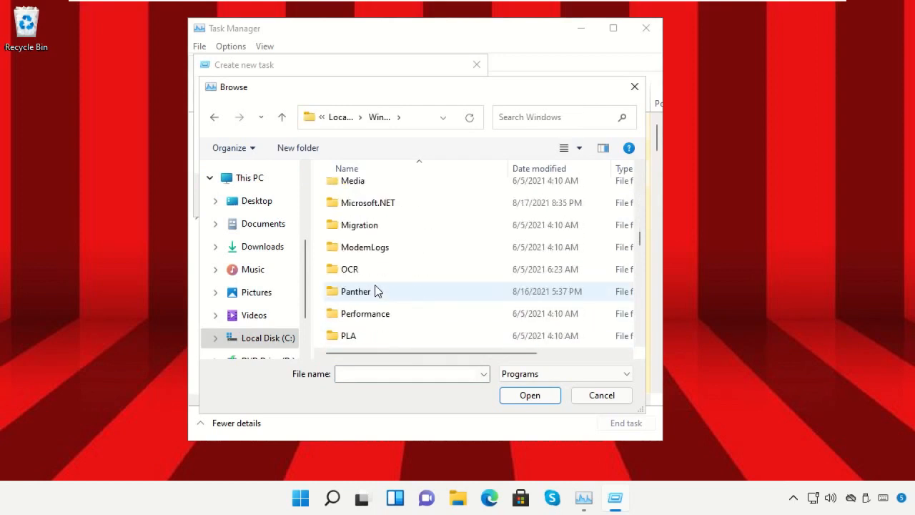
{"action": "scroll", "coordinate": [377, 292], "scroll_direction": "down", "scroll_amount": 7}
{"action": "left_click", "coordinate": [383, 271]}
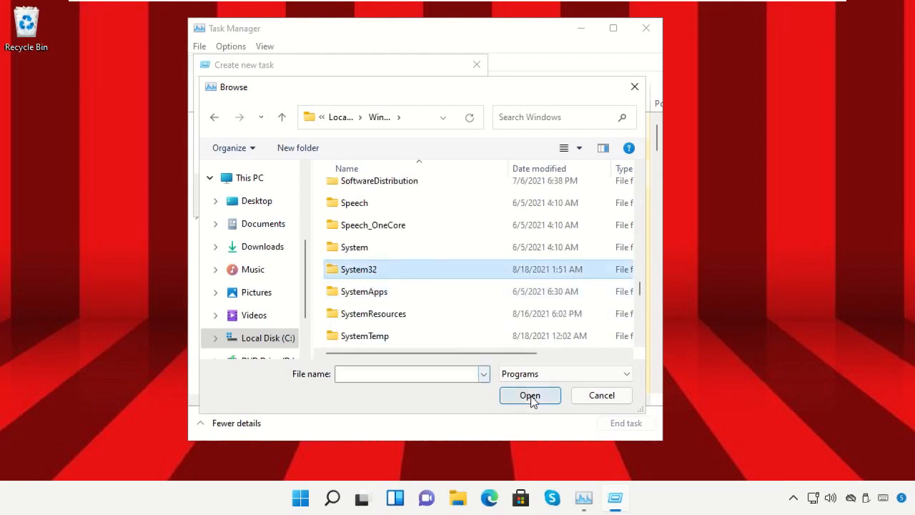
{"action": "left_click", "coordinate": [532, 395]}
Step: Choose cmd from the System32 folder as the program for the new task
{"action": "left_click", "coordinate": [386, 300]}
{"action": "key", "text": "c"}
{"action": "key", "text": "c"}
{"action": "key", "text": "c"}
{"action": "key", "text": "c"}
{"action": "key", "text": "c"}
{"action": "key", "text": "c"}
{"action": "key", "text": "c"}
{"action": "key", "text": "c"}
{"action": "key", "text": "c"}
{"action": "key", "text": "c"}
{"action": "key", "text": "c"}
{"action": "key", "text": "c"}
{"action": "key", "text": "c"}
{"action": "key", "text": "c"}
{"action": "key", "text": "c"}
{"action": "key", "text": "c"}
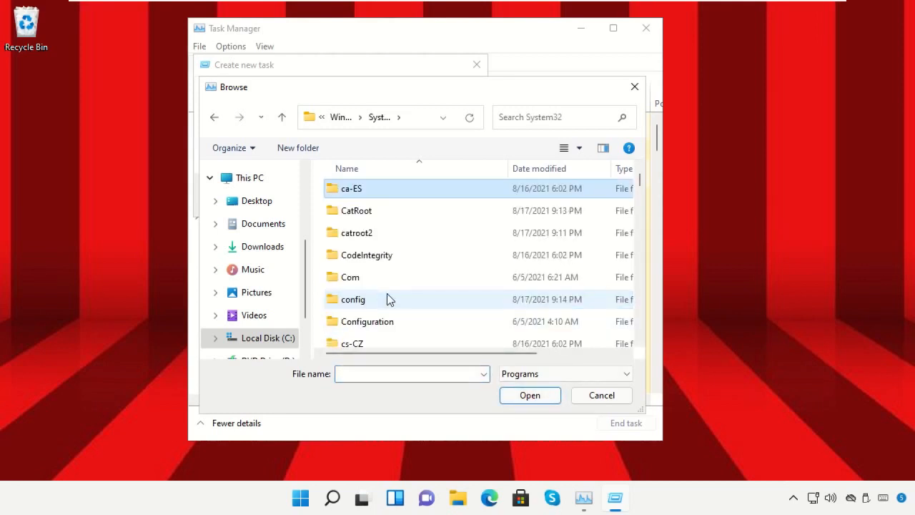
{"action": "scroll", "coordinate": [388, 294], "scroll_direction": "down", "scroll_amount": 3}
{"action": "scroll", "coordinate": [388, 298], "scroll_direction": "down", "scroll_amount": 3}
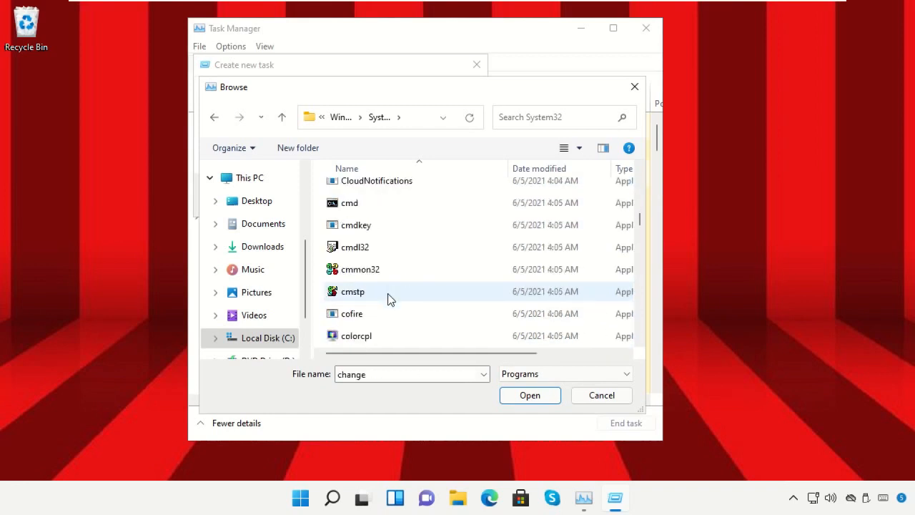
{"action": "scroll", "coordinate": [388, 297], "scroll_direction": "up", "scroll_amount": 1}
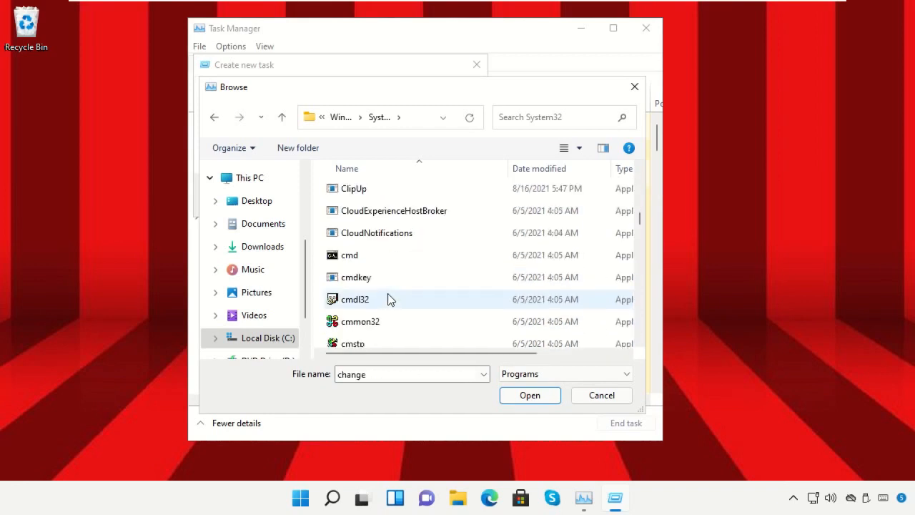
{"action": "left_click", "coordinate": [357, 262]}
{"action": "left_click", "coordinate": [527, 396]}
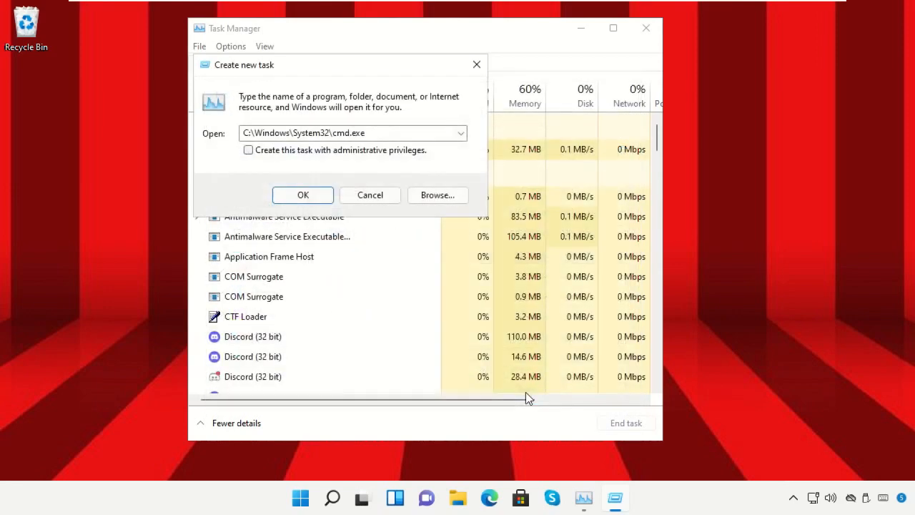
Step: Run the cmd.exe task with administrative privileges and close Task Manager
{"action": "left_click", "coordinate": [248, 151]}
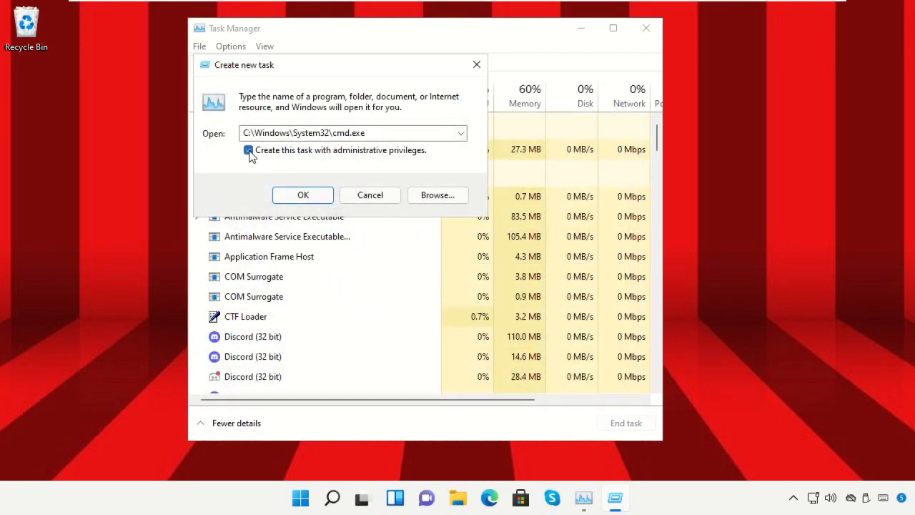
{"action": "left_click", "coordinate": [302, 196]}
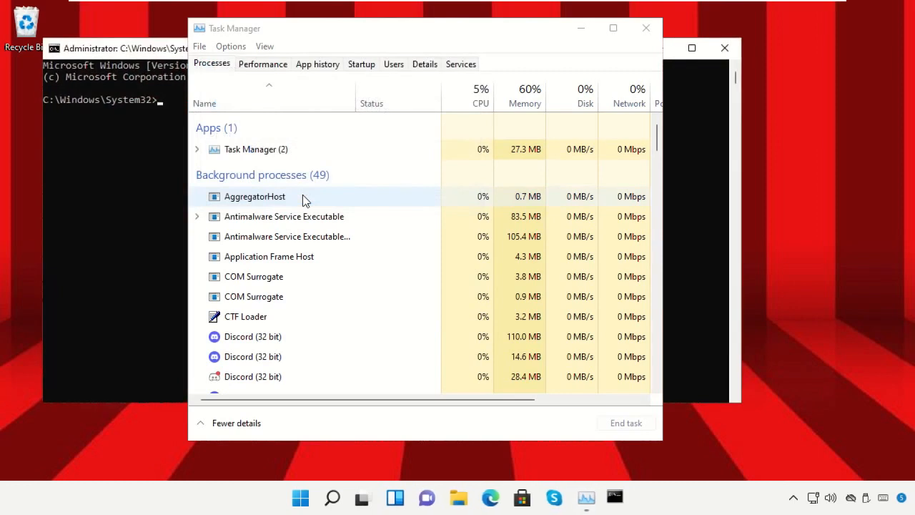
{"action": "left_click", "coordinate": [646, 29]}
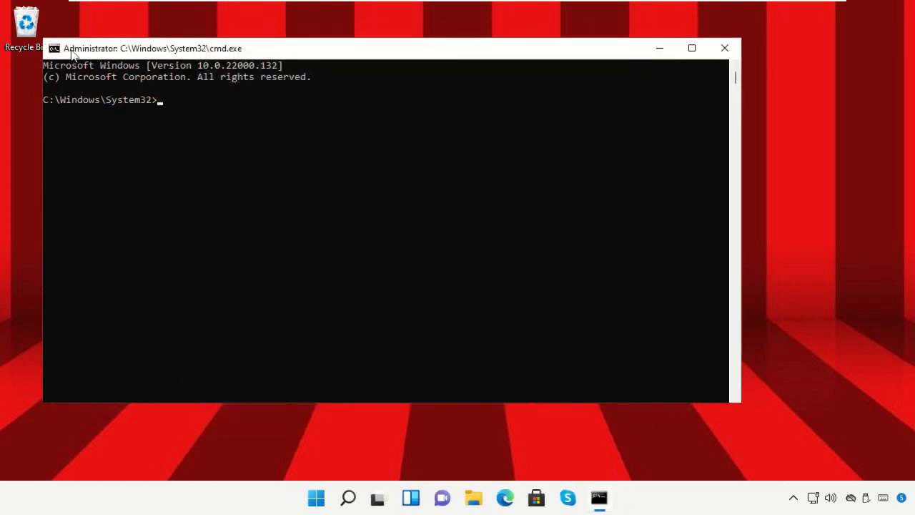
Step: Shrink the command prompt window, update the policies with gpupdate, and exit the prompt
{"action": "left_click_drag", "start_coordinate": [43, 38], "coordinate": [216, 98]}
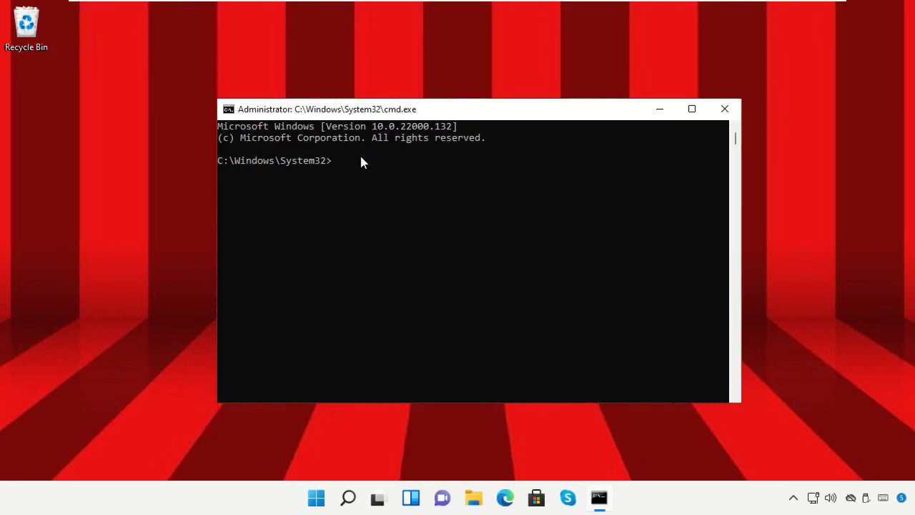
{"action": "type", "text": "gpupdate"}
{"action": "key", "text": "Return"}
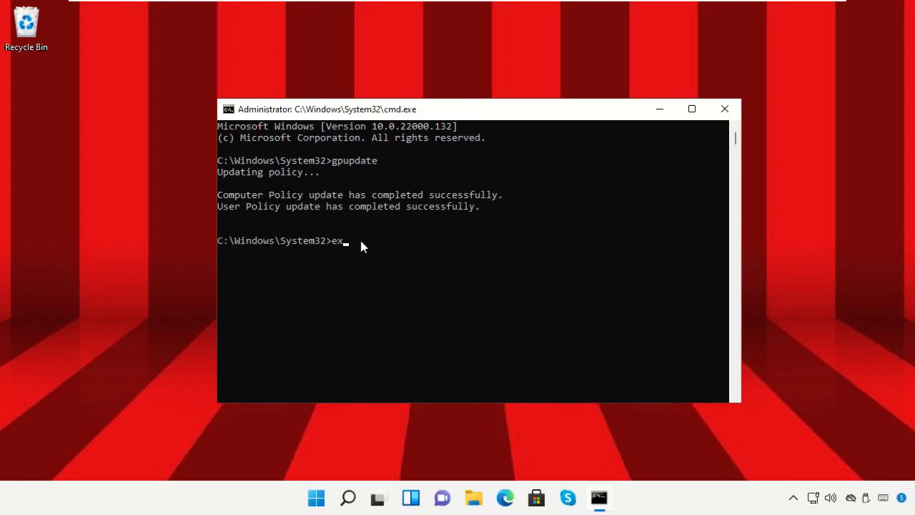
{"action": "key", "text": "Return"}
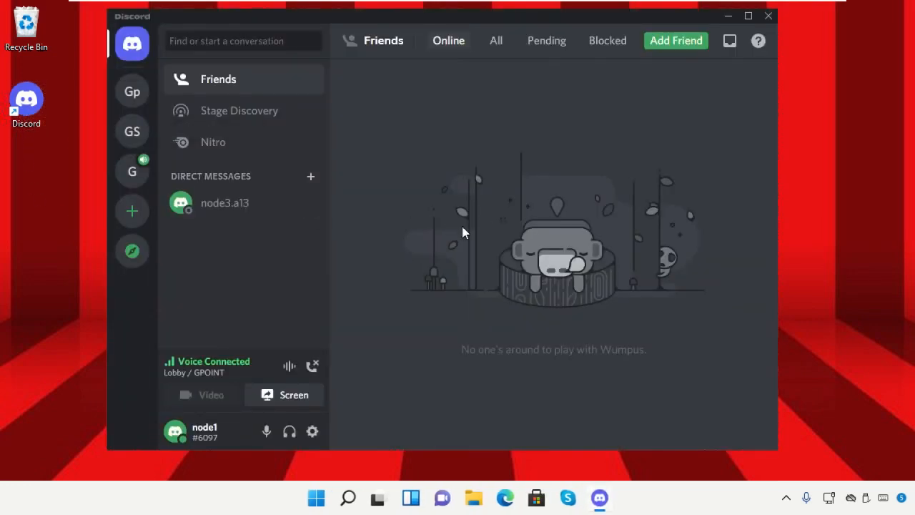
Step: In Discord's Voice & Video settings, disable automatic determination of input sensitivity, and close the settings and the Discord window
{"action": "left_click", "coordinate": [312, 431]}
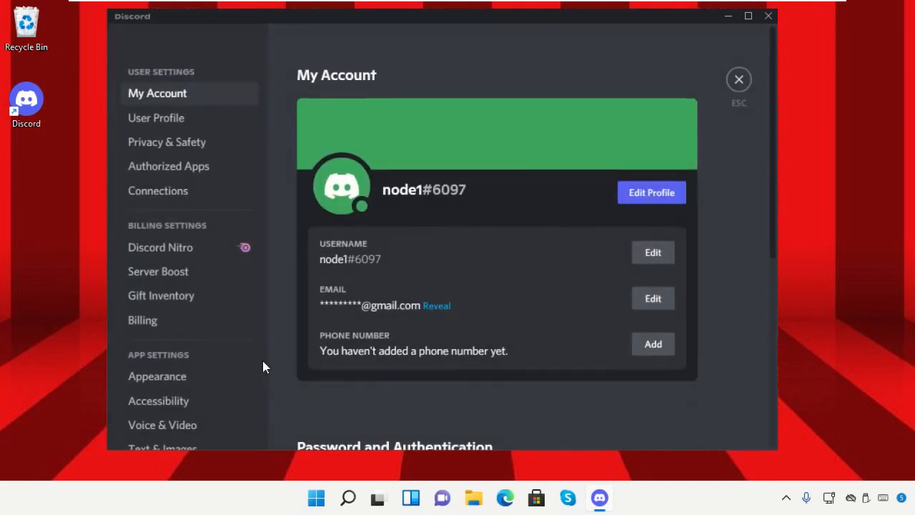
{"action": "scroll", "coordinate": [240, 287], "scroll_direction": "down", "scroll_amount": 2}
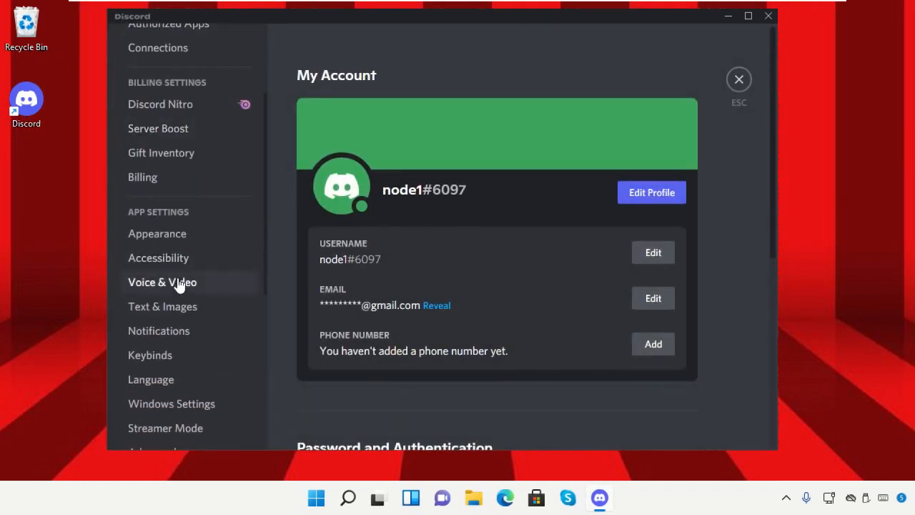
{"action": "left_click", "coordinate": [178, 283]}
{"action": "scroll", "coordinate": [473, 299], "scroll_direction": "down", "scroll_amount": 3}
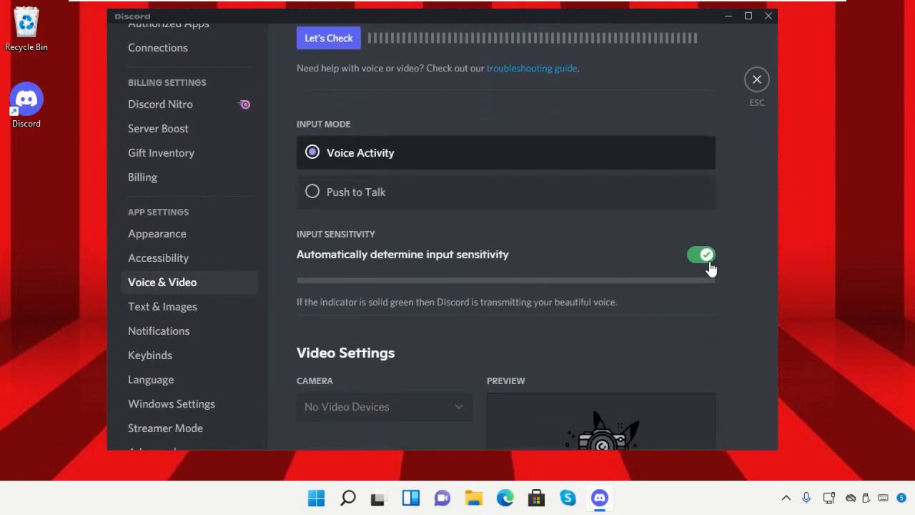
{"action": "left_click", "coordinate": [705, 255]}
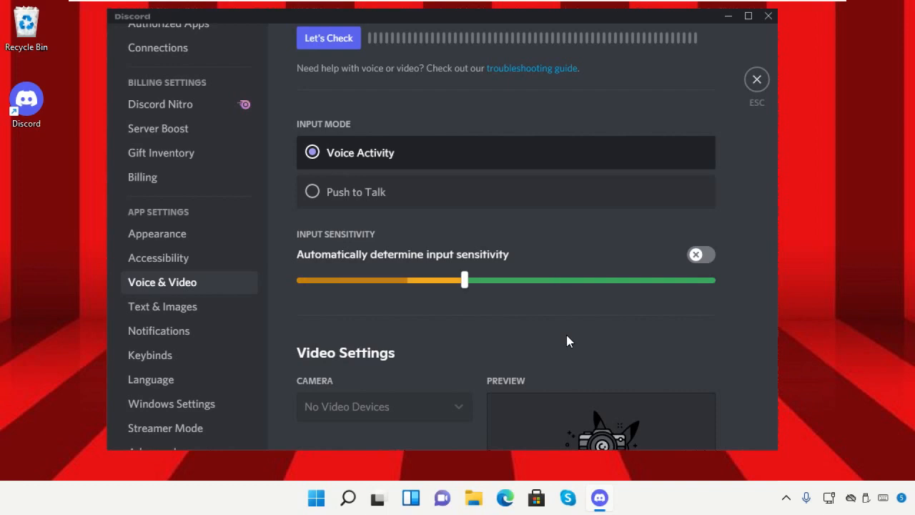
{"action": "left_click", "coordinate": [756, 82]}
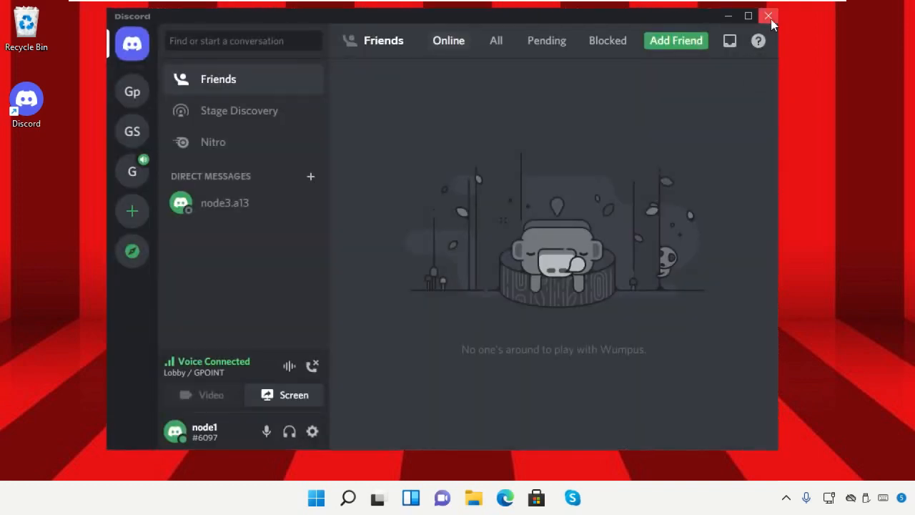
{"action": "left_click", "coordinate": [768, 16]}
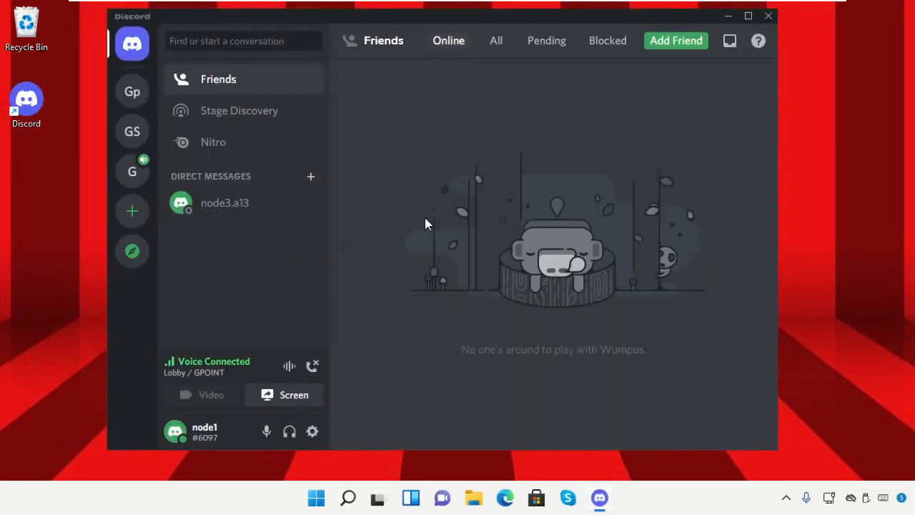
Step: Set Discord's voice input device to Microphone (High Definition Audio) with input volume at maximum, and close the settings and the window
{"action": "left_click", "coordinate": [314, 429]}
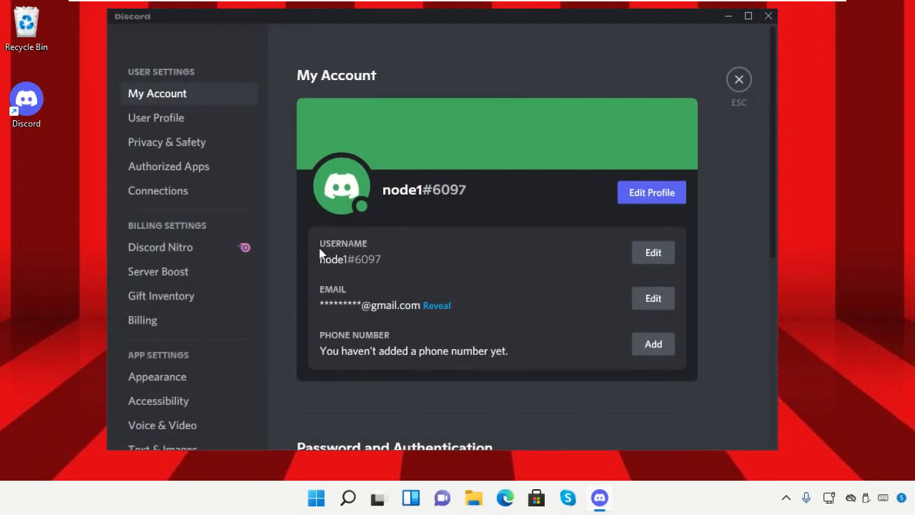
{"action": "scroll", "coordinate": [255, 289], "scroll_direction": "down", "scroll_amount": 3}
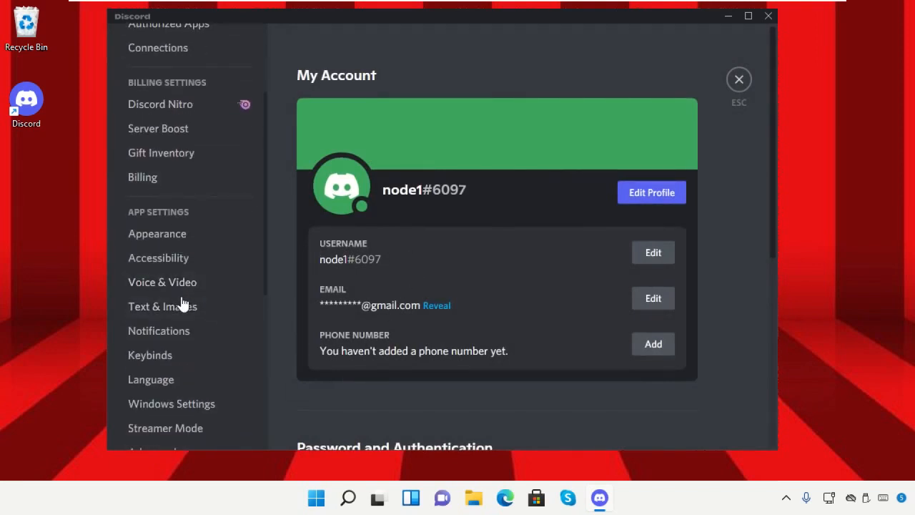
{"action": "left_click", "coordinate": [181, 288]}
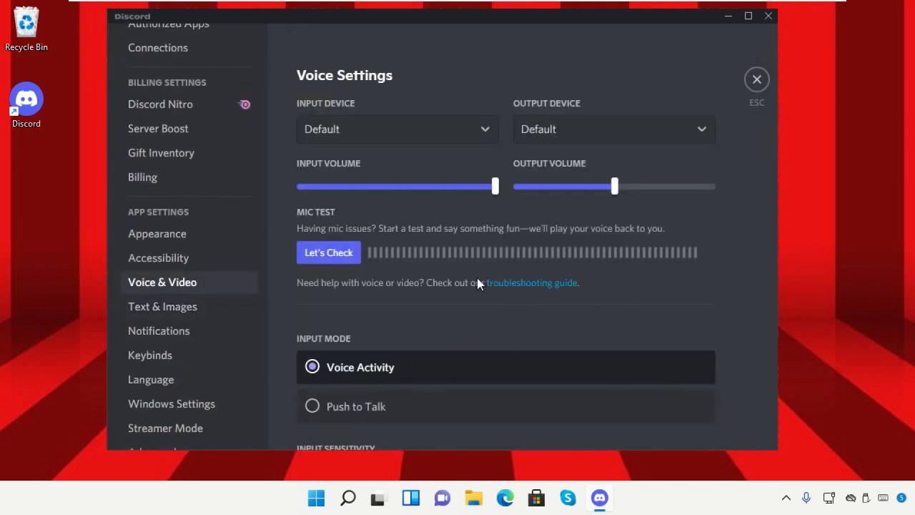
{"action": "left_click", "coordinate": [453, 136]}
{"action": "left_click", "coordinate": [429, 180]}
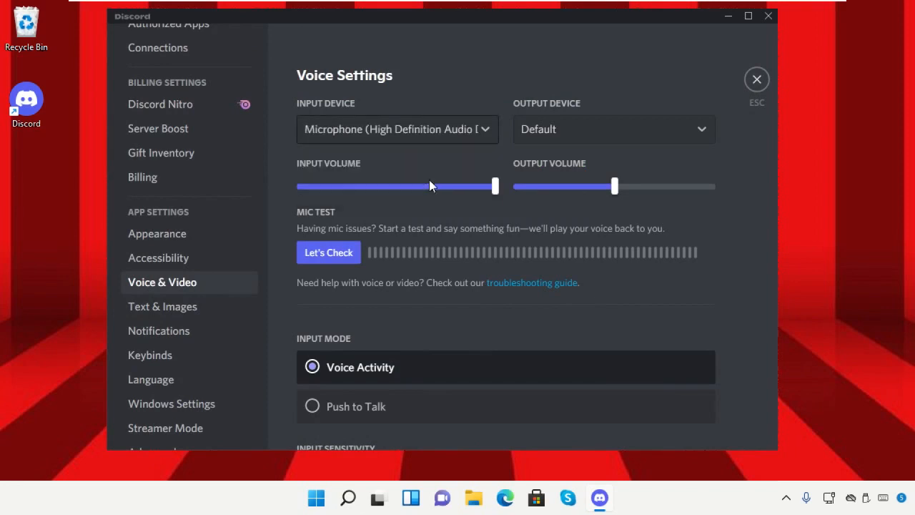
{"action": "mouse_move", "coordinate": [494, 186]}
{"action": "left_mouse_down"}
{"action": "mouse_move", "coordinate": [472, 187]}
{"action": "mouse_move", "coordinate": [505, 189]}
{"action": "left_mouse_up"}
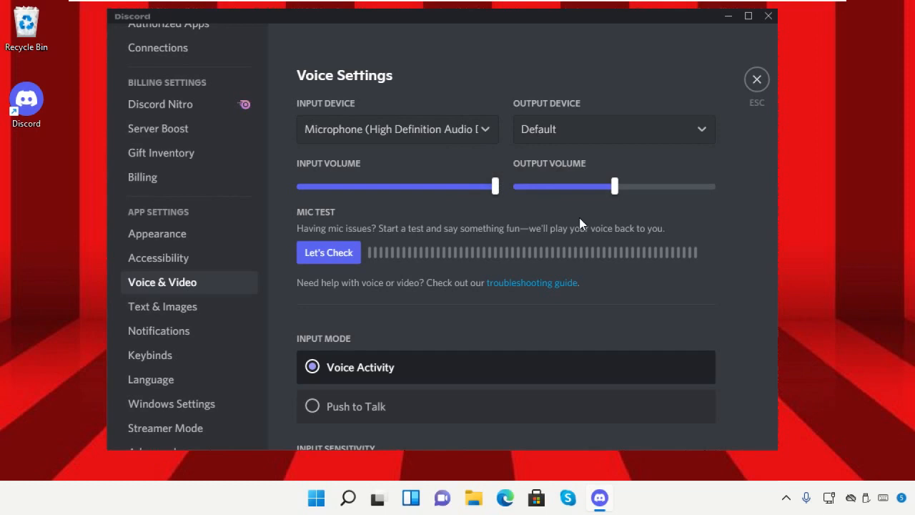
{"action": "left_click", "coordinate": [757, 77]}
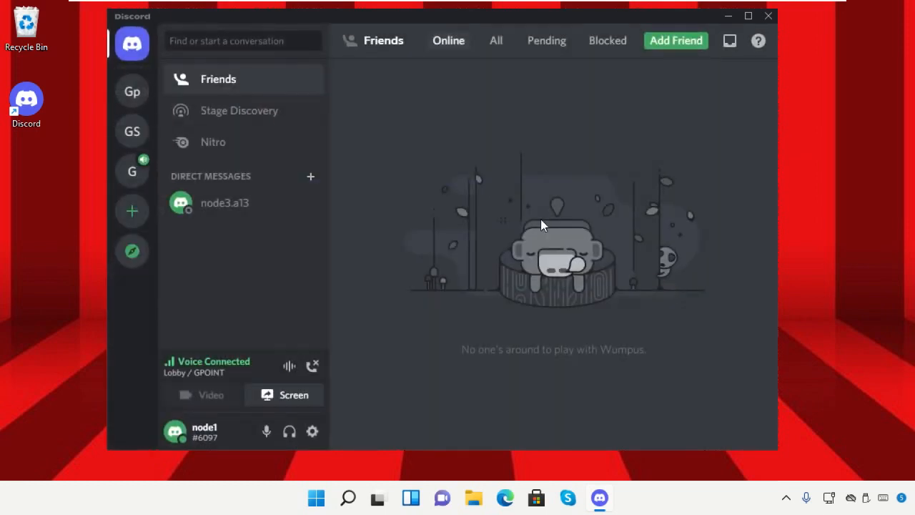
{"action": "left_click", "coordinate": [767, 16]}
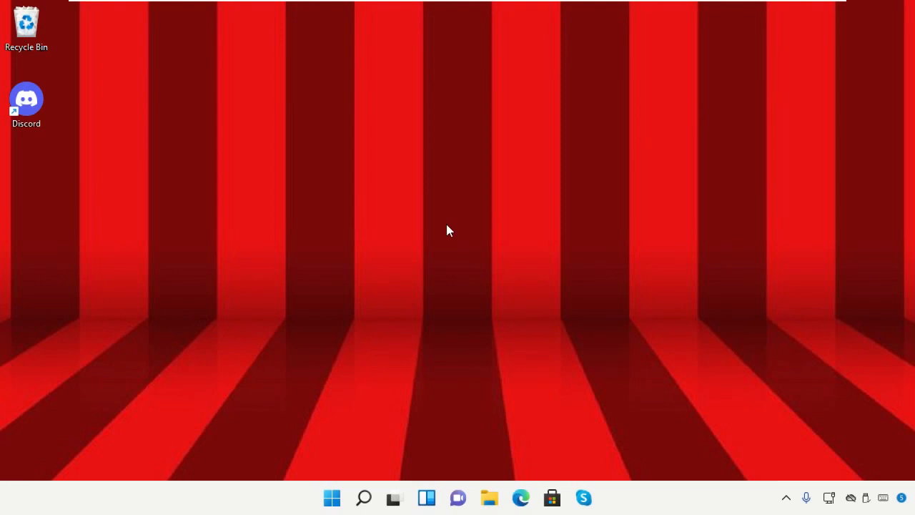
Step: In Discord's Voice & Video settings, reset the voice settings and confirm the reset, and close the Discord window
{"action": "double_click", "coordinate": [43, 114]}
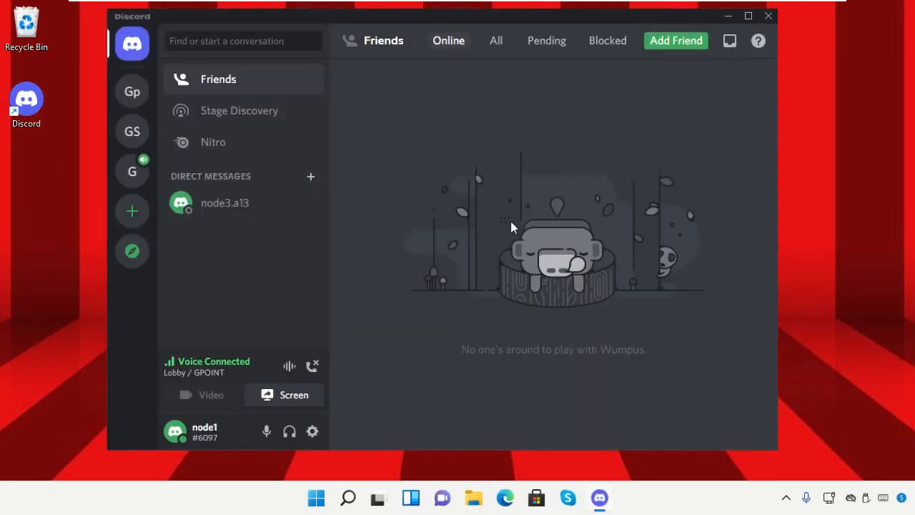
{"action": "left_click", "coordinate": [315, 430]}
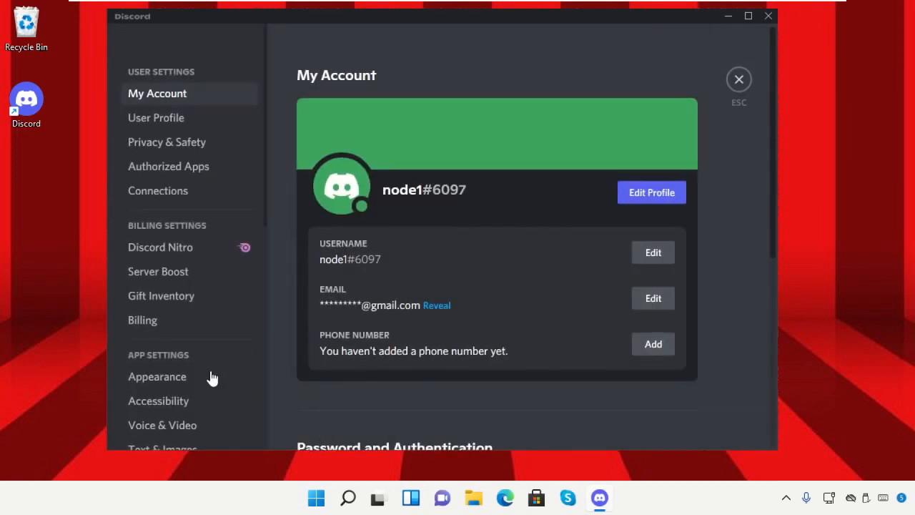
{"action": "scroll", "coordinate": [207, 390], "scroll_direction": "down", "scroll_amount": 2}
{"action": "left_click", "coordinate": [198, 354]}
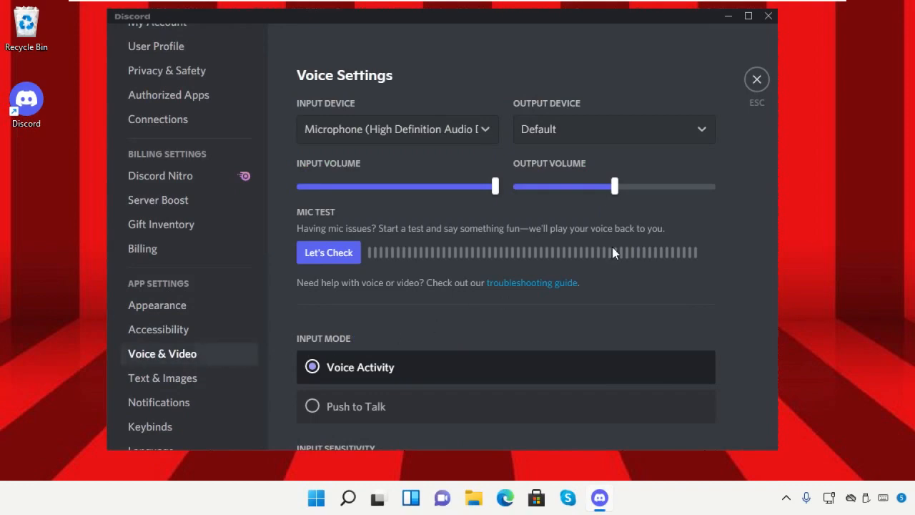
{"action": "scroll", "coordinate": [557, 248], "scroll_direction": "down", "scroll_amount": 20}
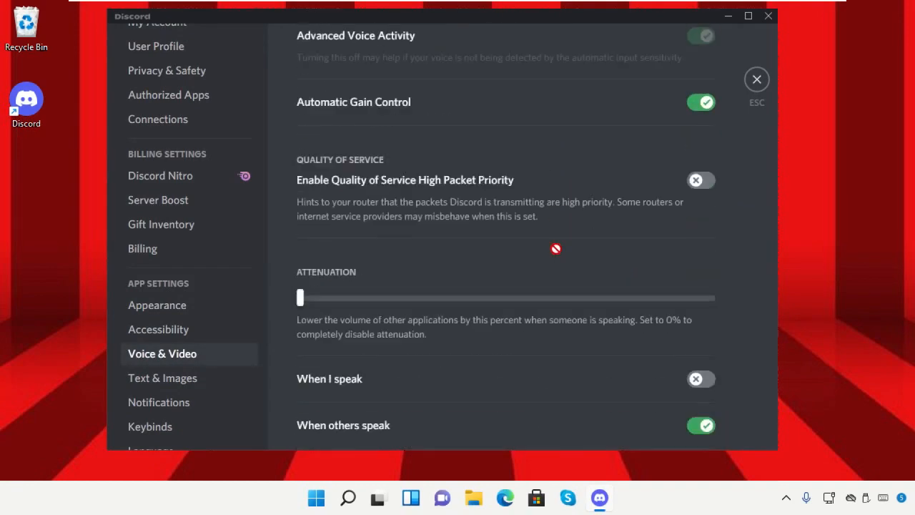
{"action": "scroll", "coordinate": [558, 255], "scroll_direction": "down", "scroll_amount": 2}
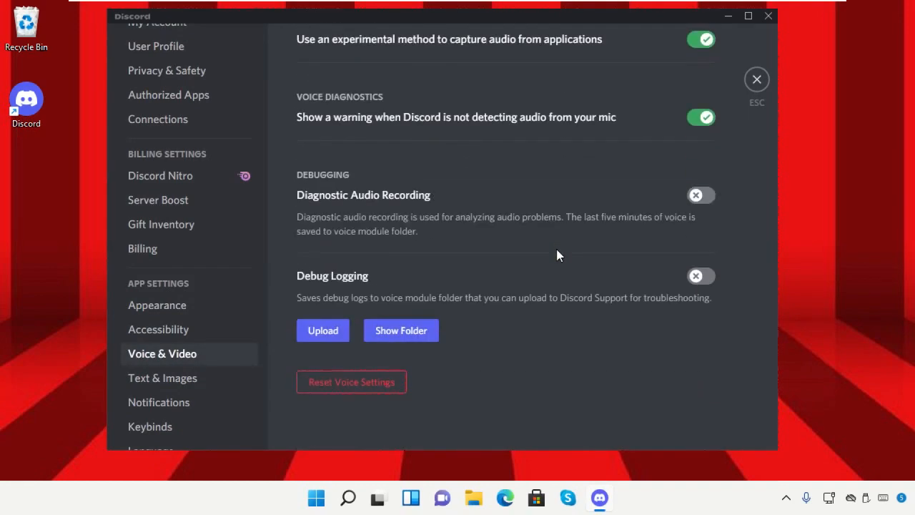
{"action": "left_click", "coordinate": [395, 382]}
{"action": "left_click", "coordinate": [550, 290]}
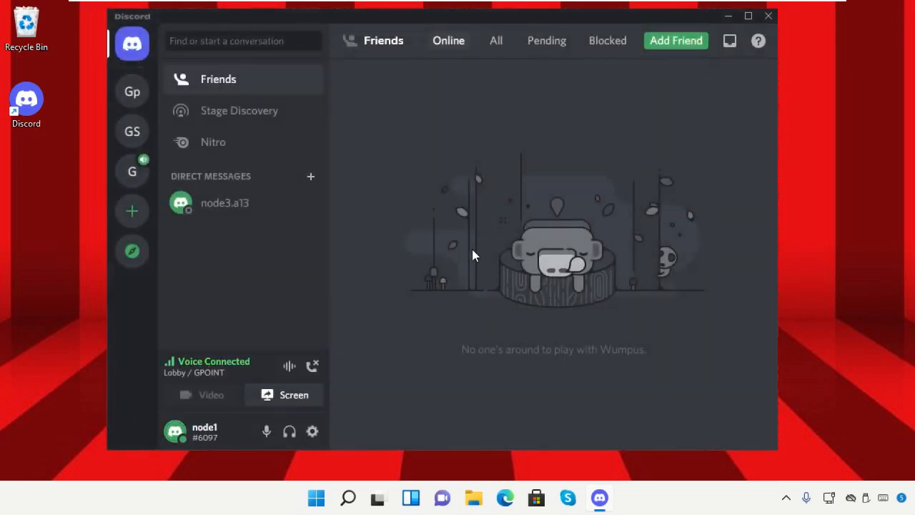
{"action": "left_click", "coordinate": [768, 15]}
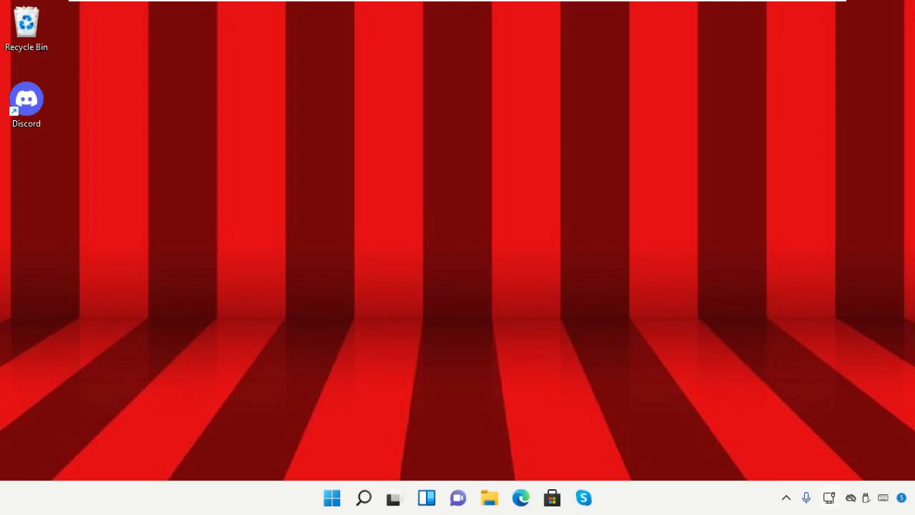
Step: From the Windows sound settings, open the classic Sound dialog through More sound settings, close Settings, and move the dialog toward the screen centre
{"action": "right_click", "coordinate": [829, 497]}
{"action": "left_click", "coordinate": [827, 458]}
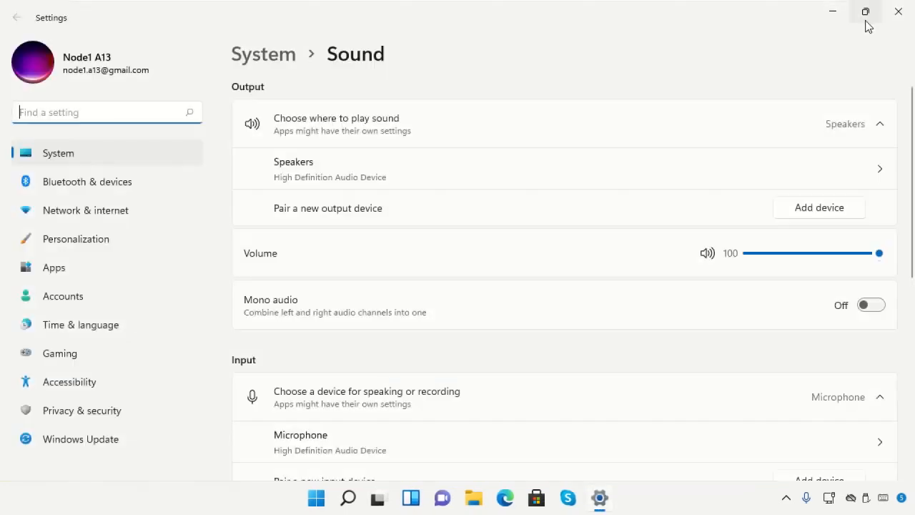
{"action": "left_click", "coordinate": [865, 15]}
{"action": "scroll", "coordinate": [615, 304], "scroll_direction": "down", "scroll_amount": 10}
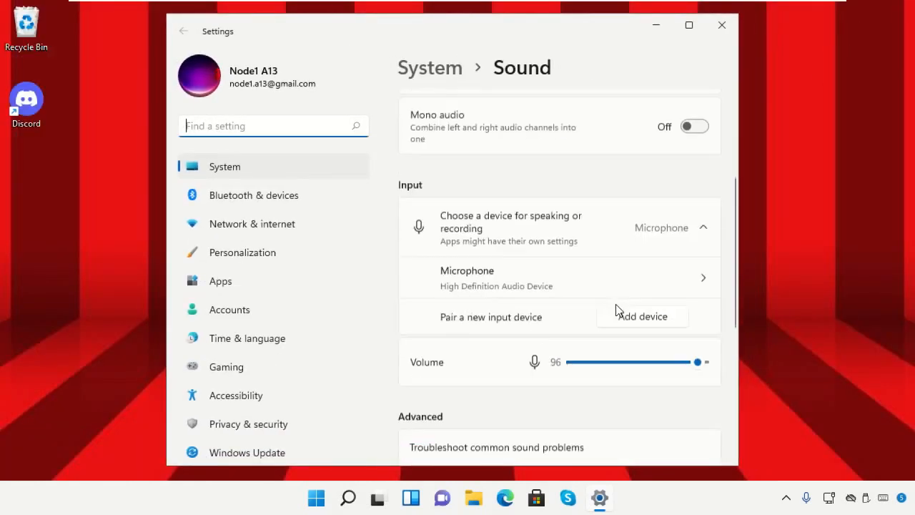
{"action": "left_click", "coordinate": [609, 373]}
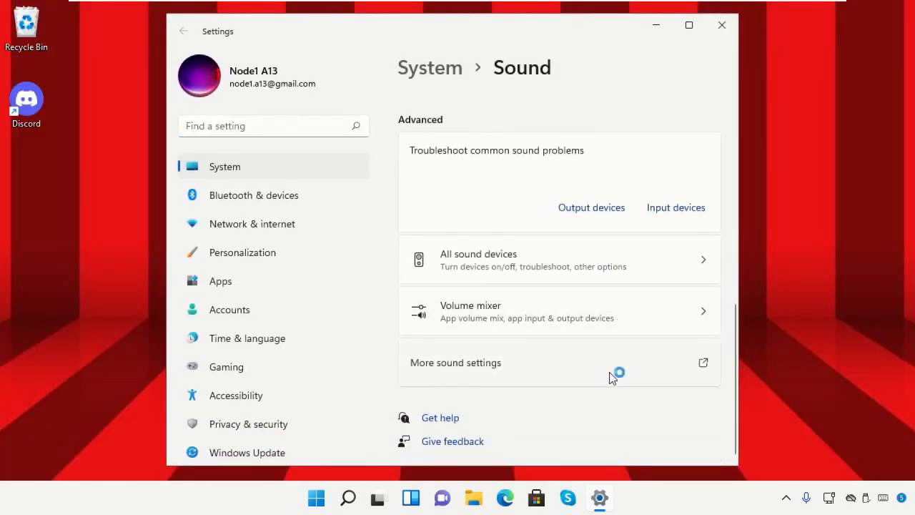
{"action": "left_click", "coordinate": [721, 25]}
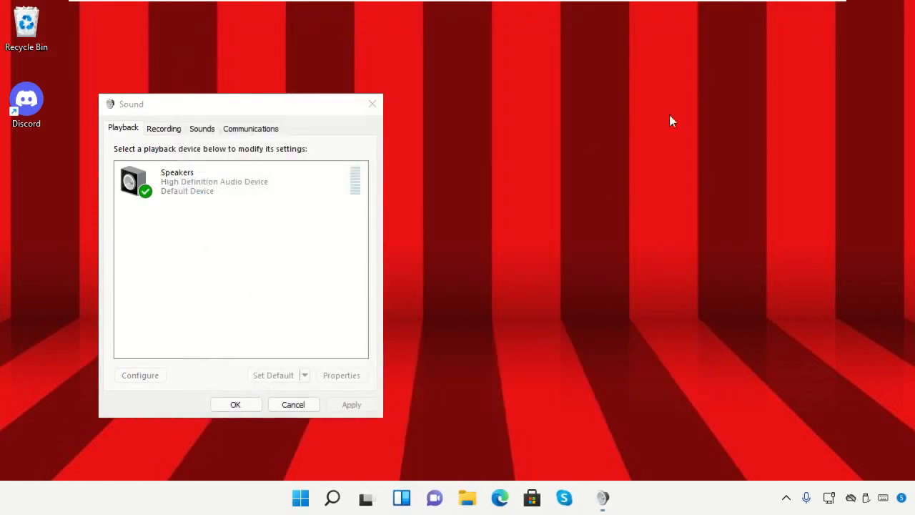
{"action": "left_click_drag", "start_coordinate": [285, 113], "coordinate": [461, 76]}
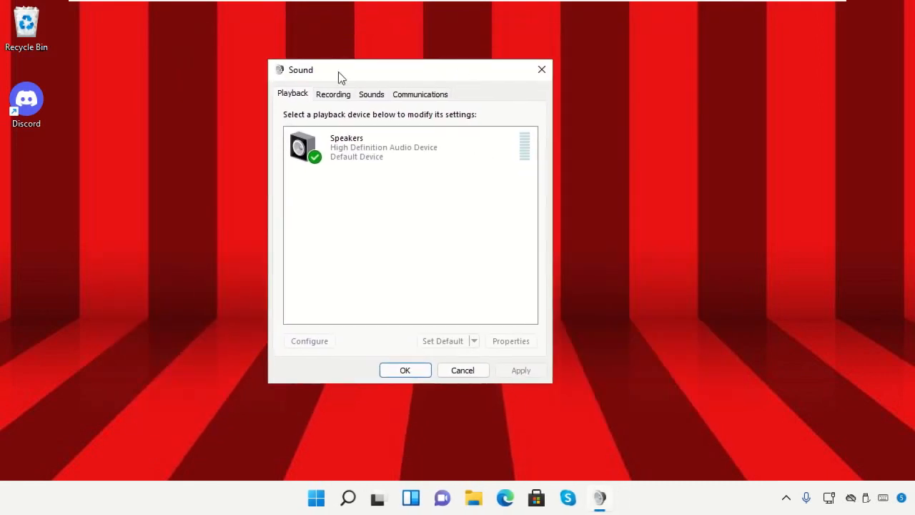
Step: In the Speakers' advanced properties, disallow applications from taking exclusive control of the device, apply the change, and close the sound dialogs
{"action": "left_click", "coordinate": [333, 151]}
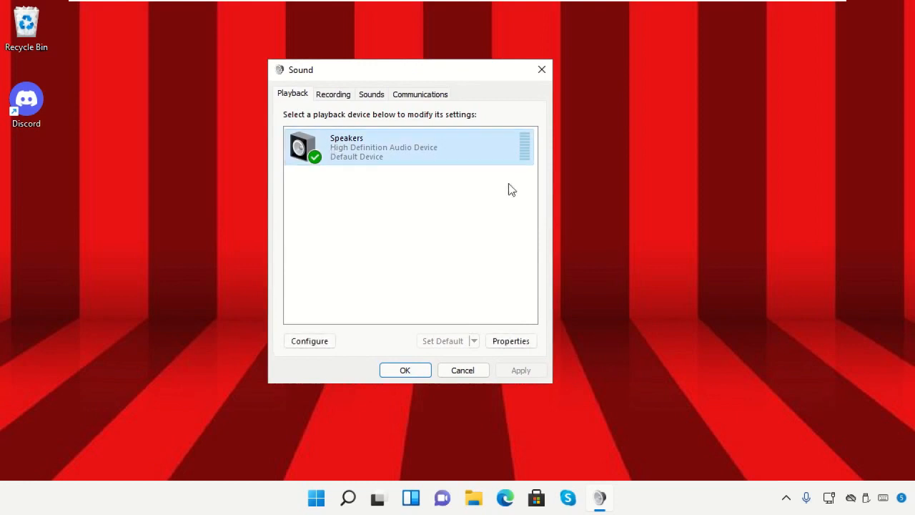
{"action": "left_click", "coordinate": [509, 341]}
{"action": "left_click_drag", "start_coordinate": [448, 108], "coordinate": [444, 56]}
{"action": "left_click", "coordinate": [429, 84]}
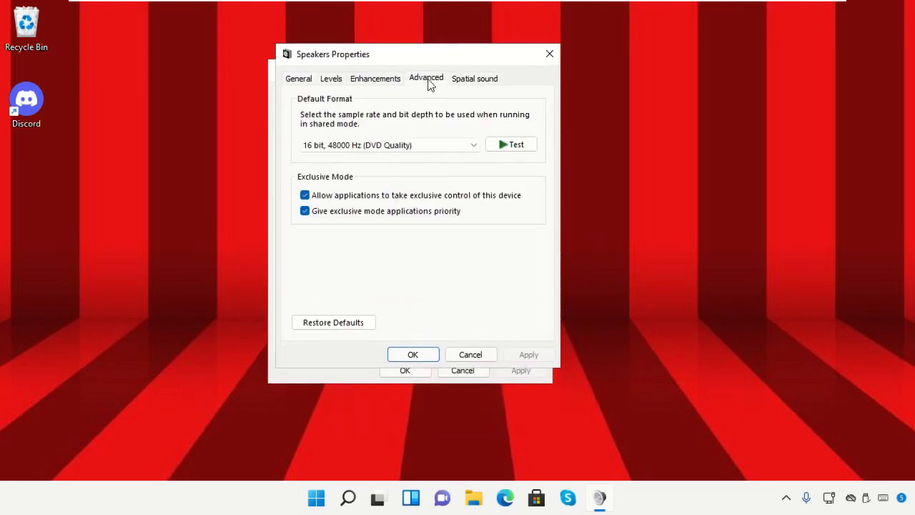
{"action": "left_click", "coordinate": [308, 196]}
{"action": "left_click", "coordinate": [543, 354]}
{"action": "left_click", "coordinate": [421, 353]}
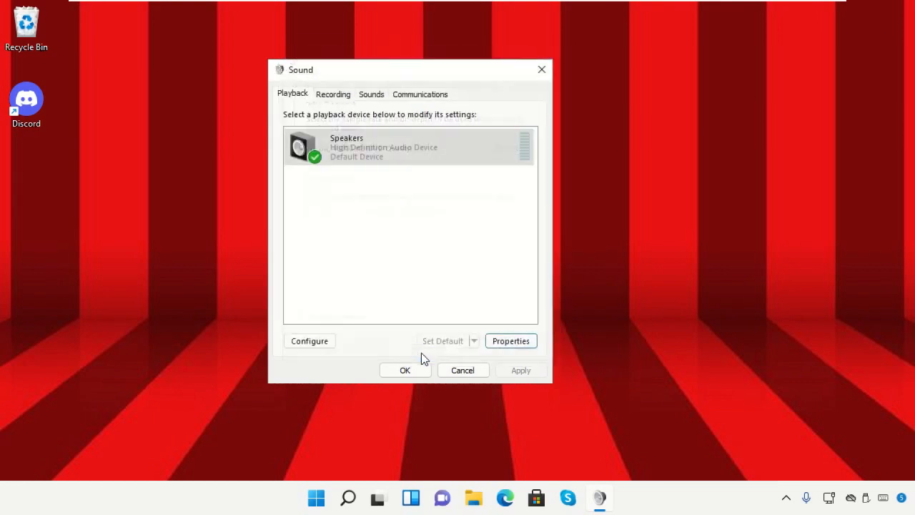
{"action": "left_click", "coordinate": [407, 371]}
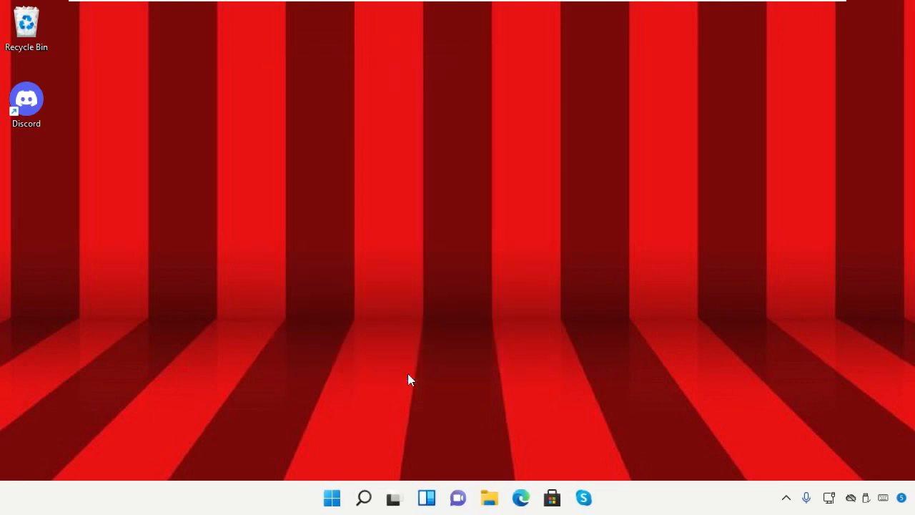
Step: Open Device Manager, expand Sound, video and game controllers, and select High Definition Audio Device
{"action": "right_click", "coordinate": [338, 497]}
{"action": "left_click", "coordinate": [355, 187]}
{"action": "left_click_drag", "start_coordinate": [410, 48], "coordinate": [519, 49]}
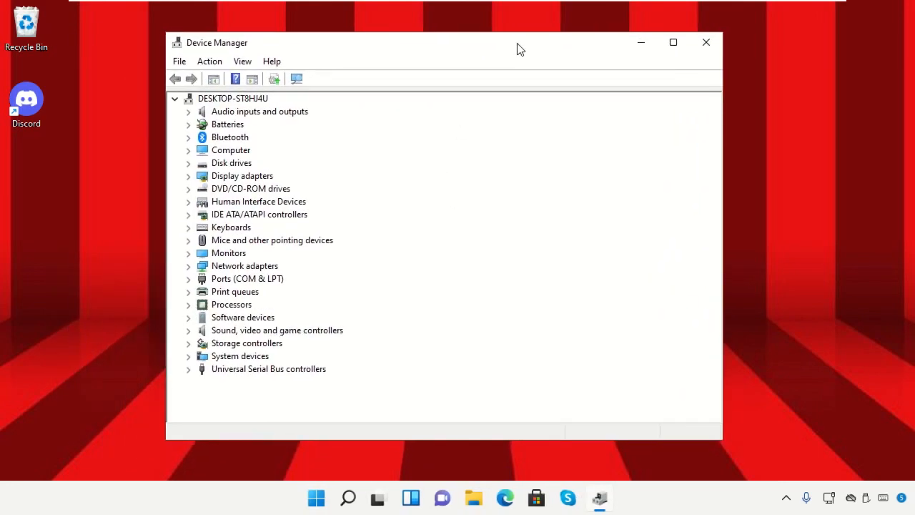
{"action": "left_click", "coordinate": [313, 332]}
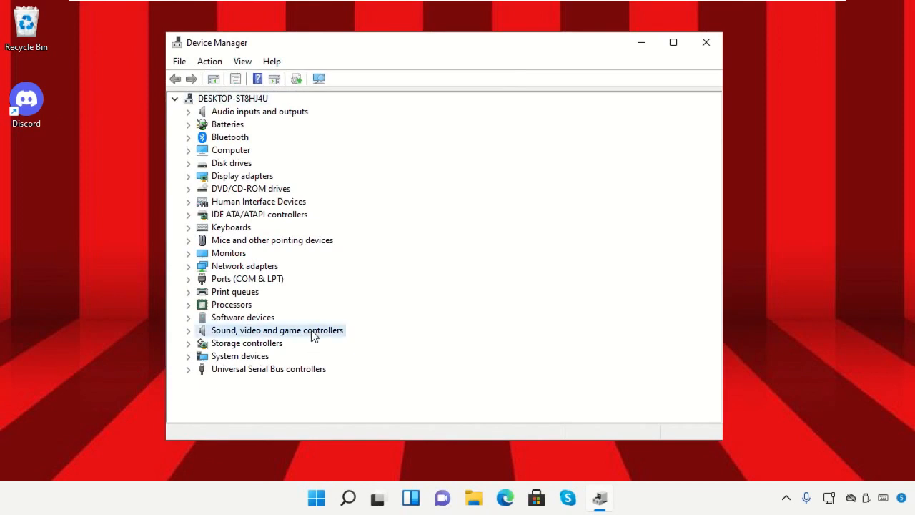
{"action": "left_click", "coordinate": [188, 331]}
{"action": "left_click", "coordinate": [260, 344]}
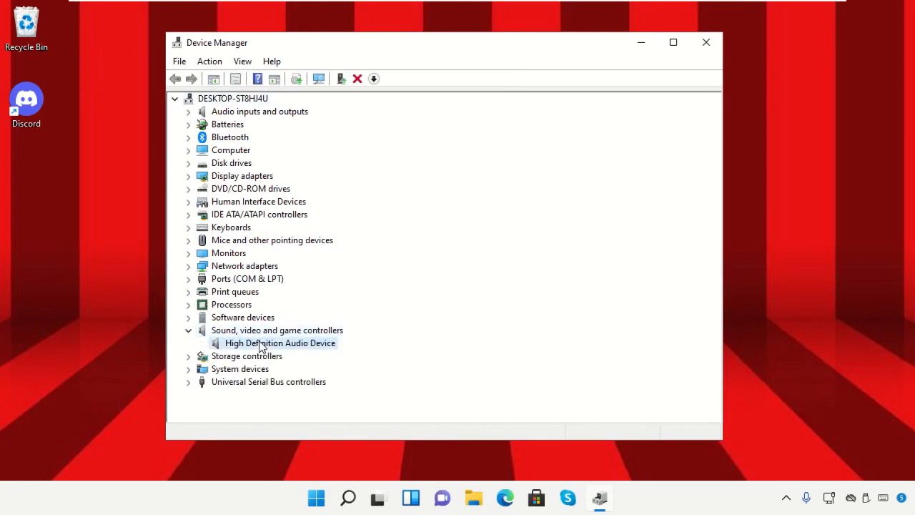
Step: Update the High Definition Audio Device driver with an automatic driver search, and close the update wizard
{"action": "right_click", "coordinate": [261, 346]}
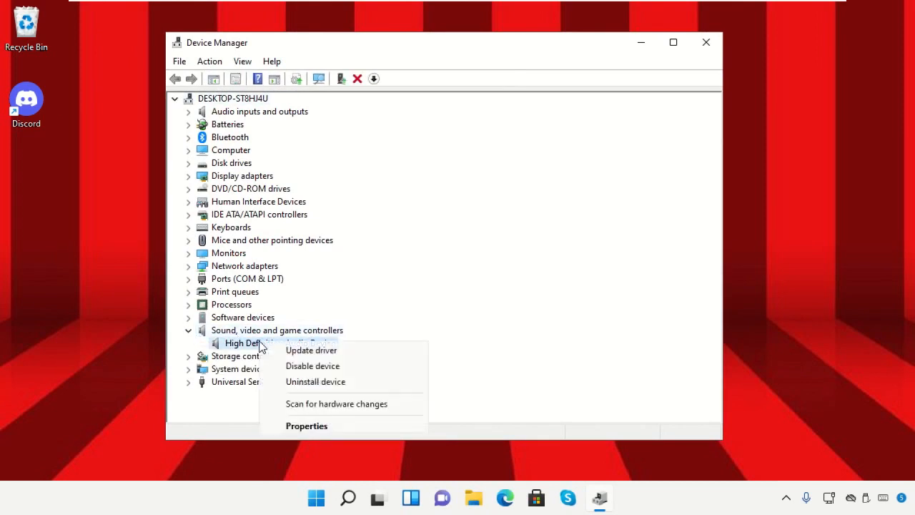
{"action": "left_click", "coordinate": [296, 350]}
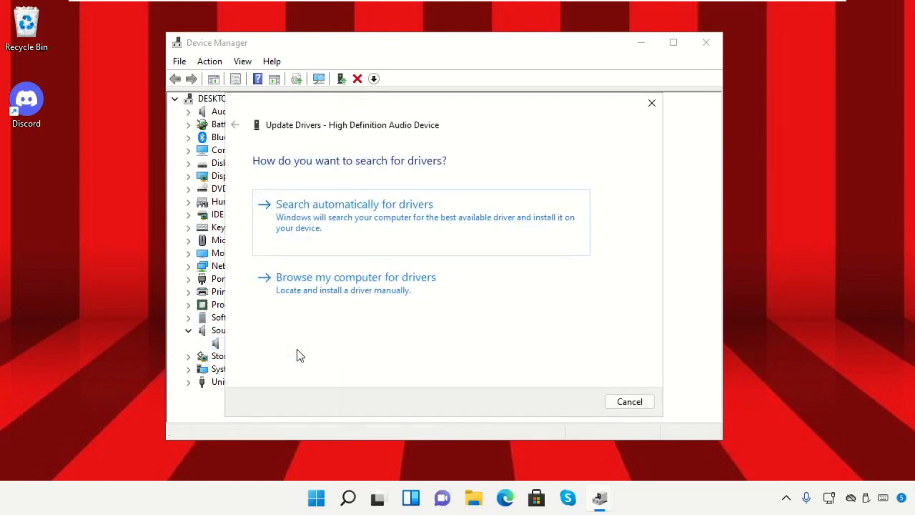
{"action": "left_click_drag", "start_coordinate": [435, 114], "coordinate": [439, 49]}
{"action": "left_click", "coordinate": [400, 146]}
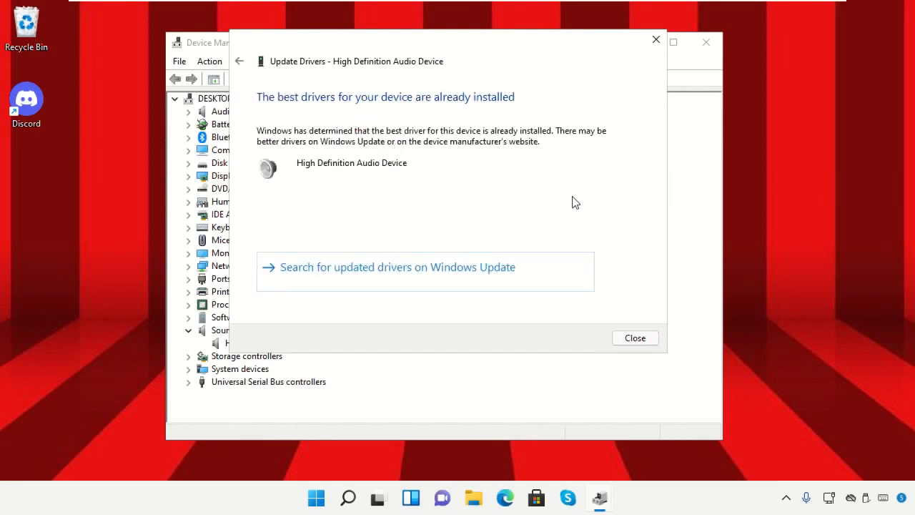
{"action": "left_click", "coordinate": [627, 341]}
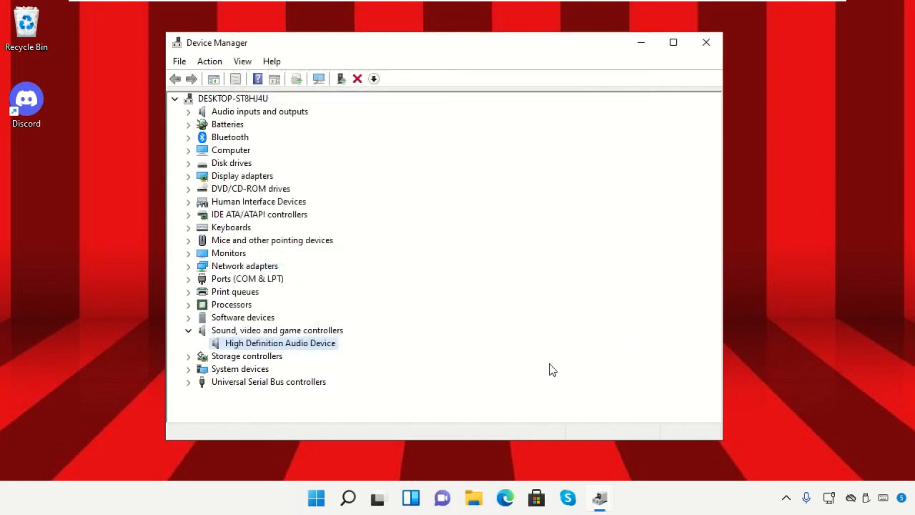